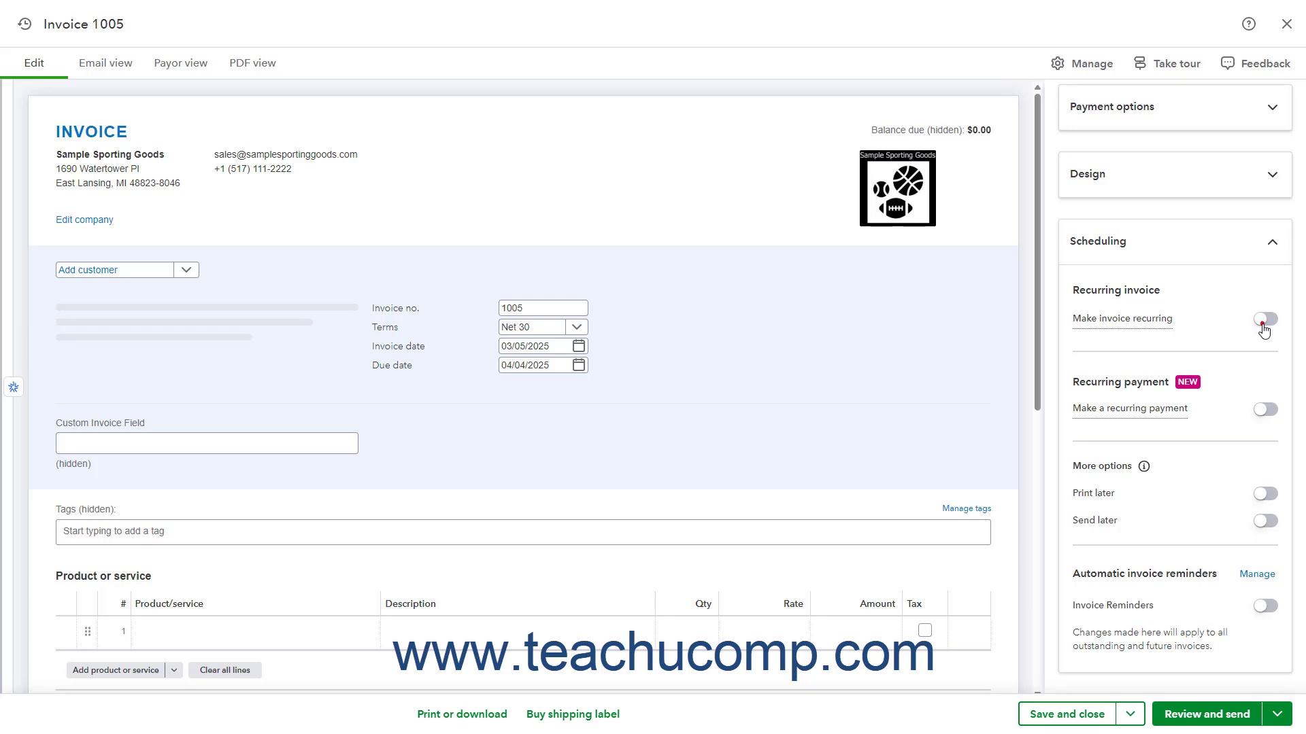
Make the invoice recurring and choose St. Paul's School as its customer.
left_click(1264, 319)
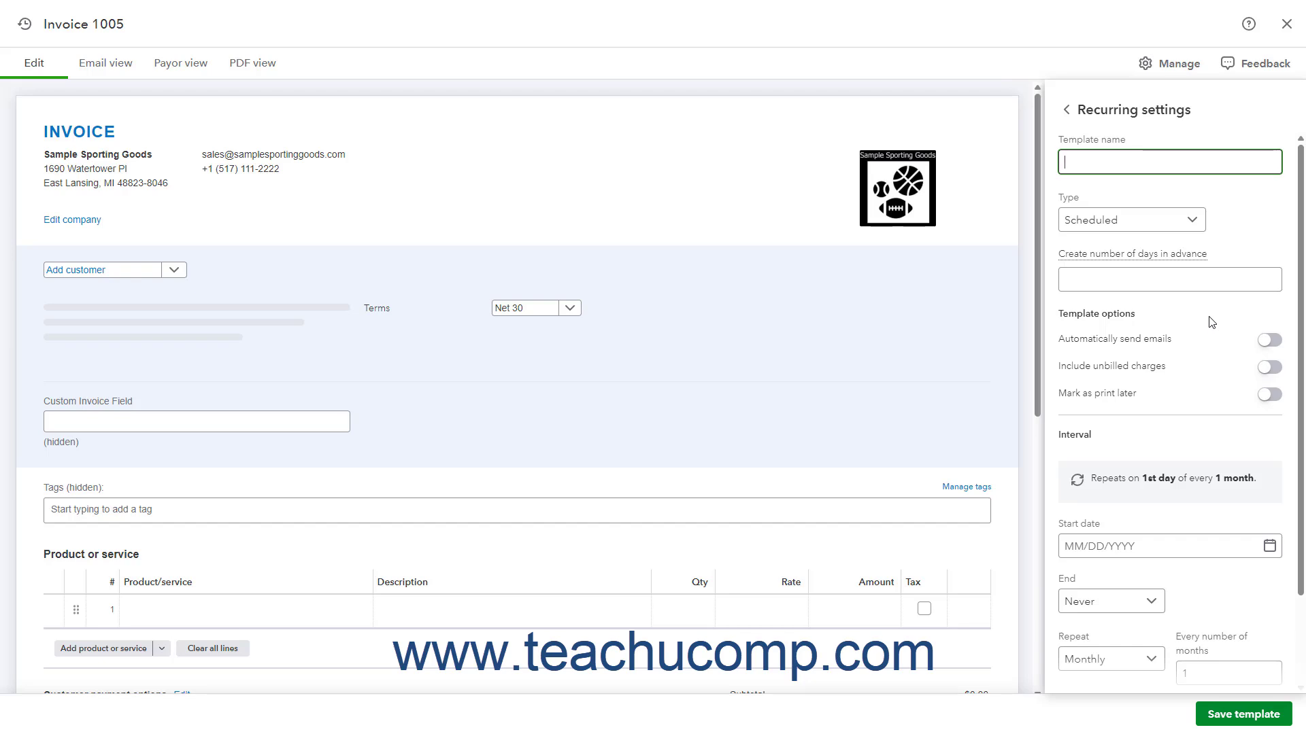
left_click(174, 270)
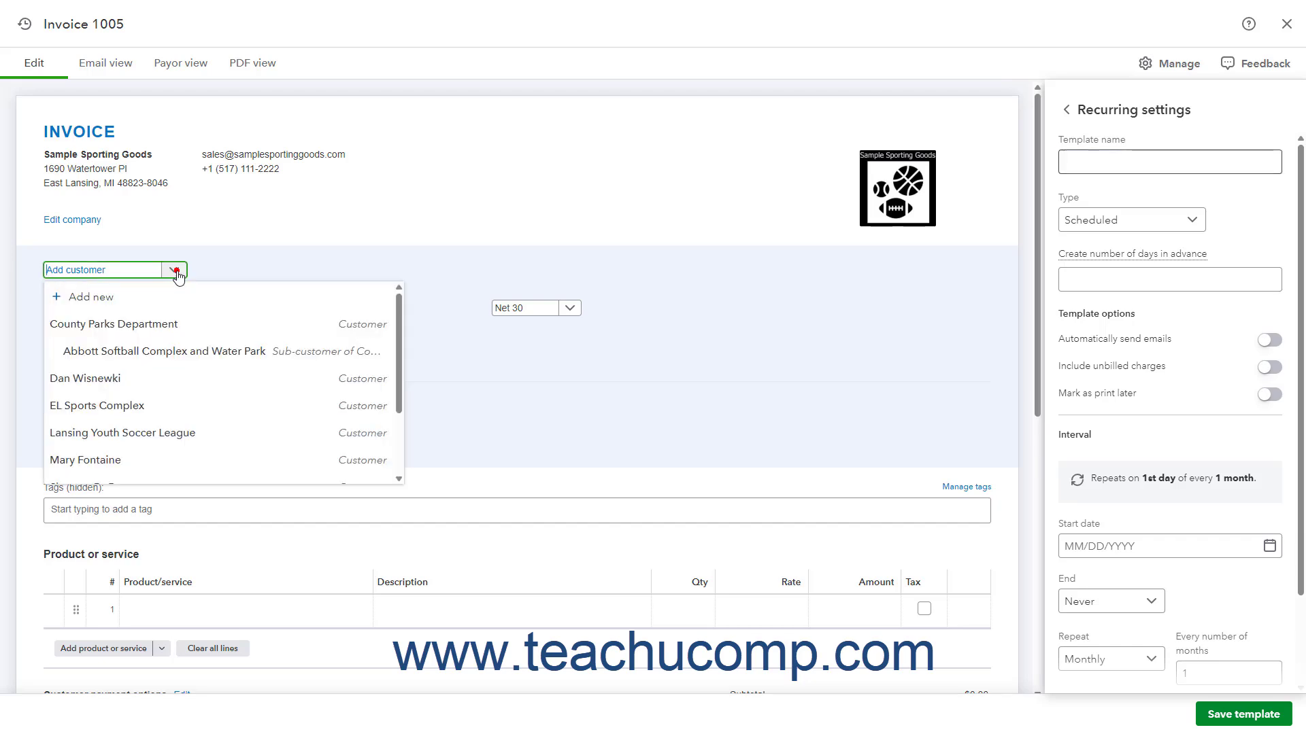
scroll(163, 381, "down", 3)
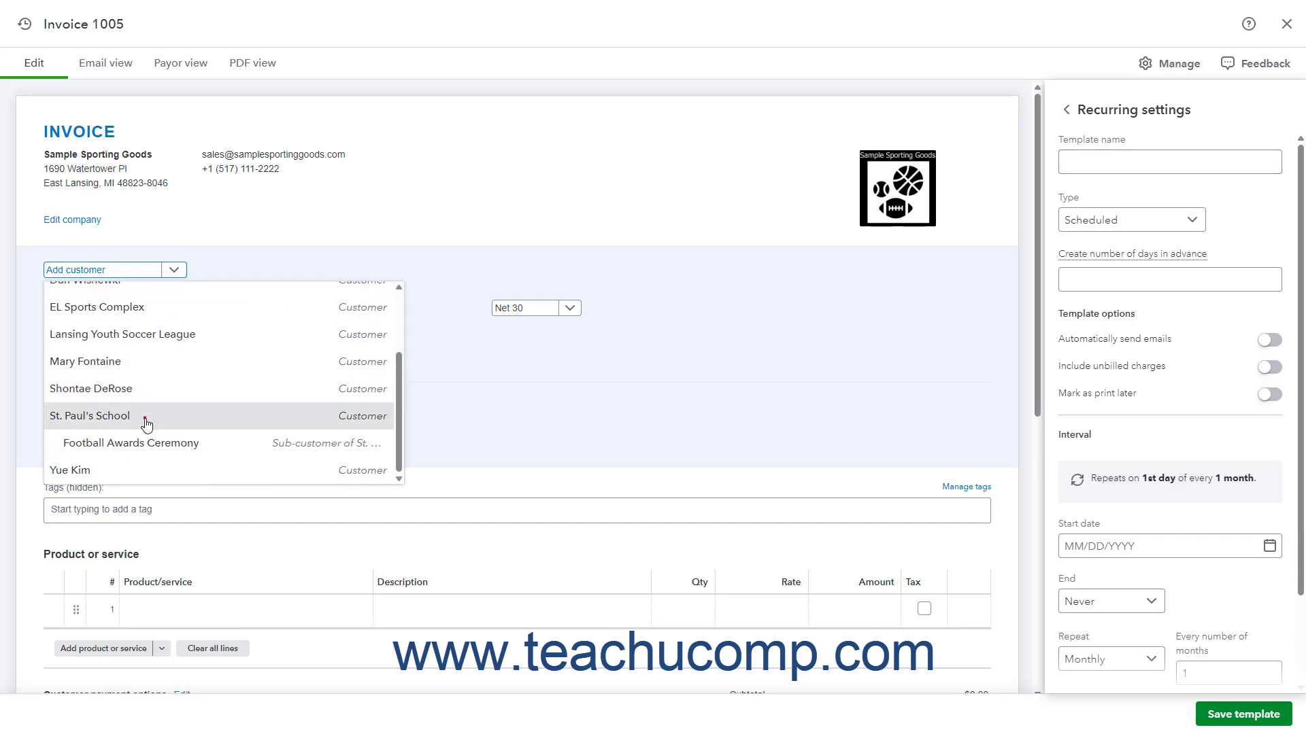
left_click(145, 419)
Add Coaching Consultation Services - External as the first product line with a quantity of 8.
scroll(376, 378, "down", 3)
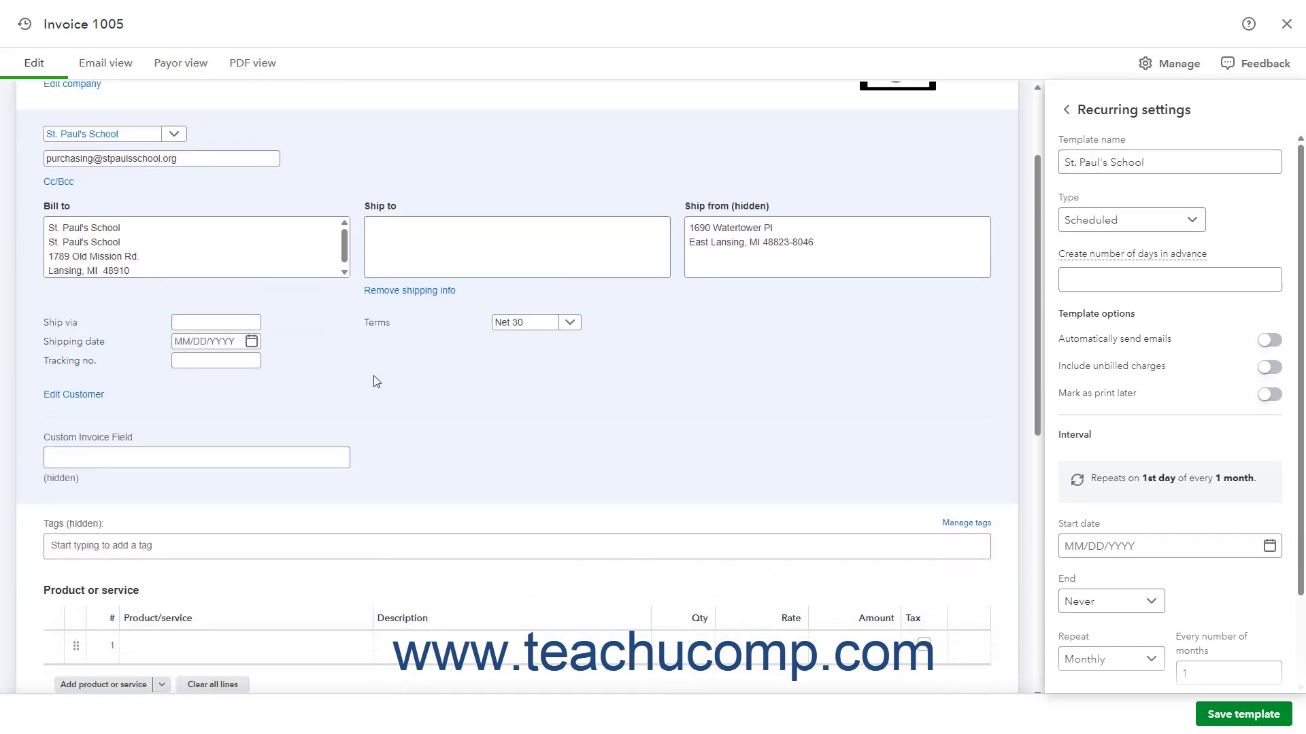
scroll(376, 380, "down", 1)
left_click(262, 513)
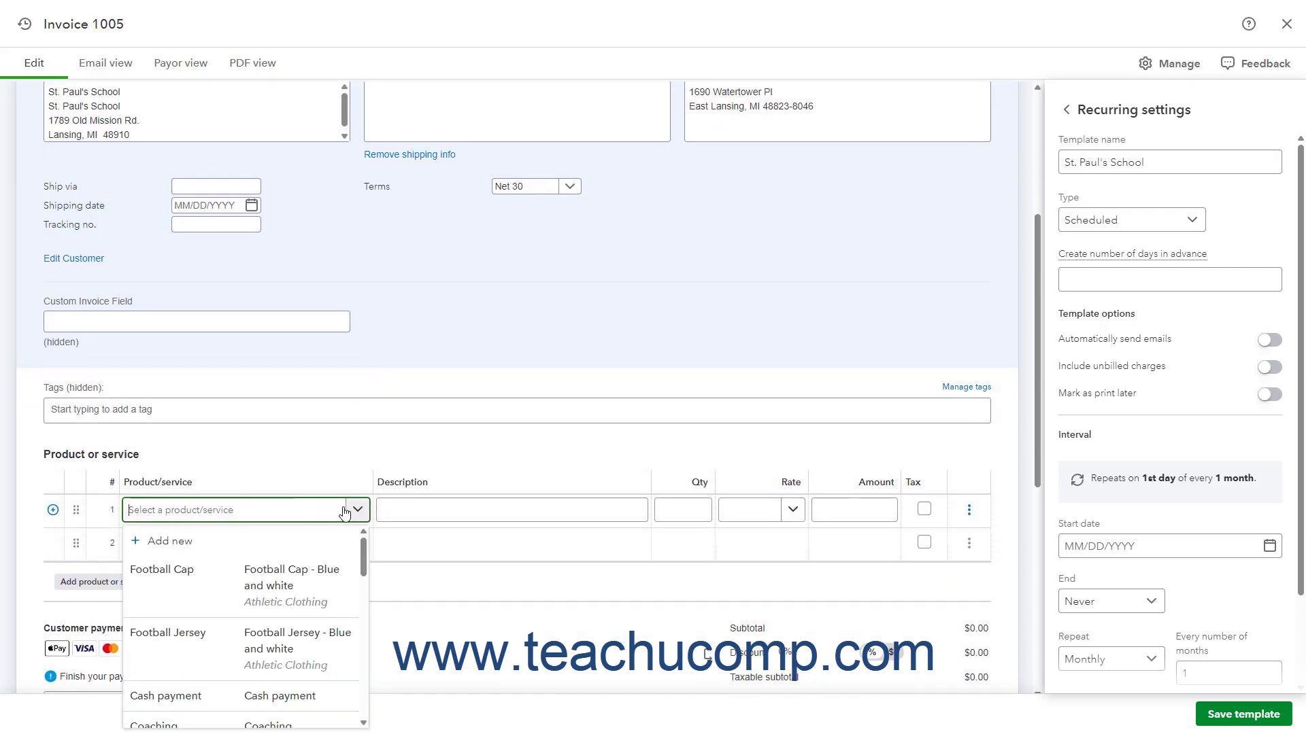
scroll(276, 561, "down", 5)
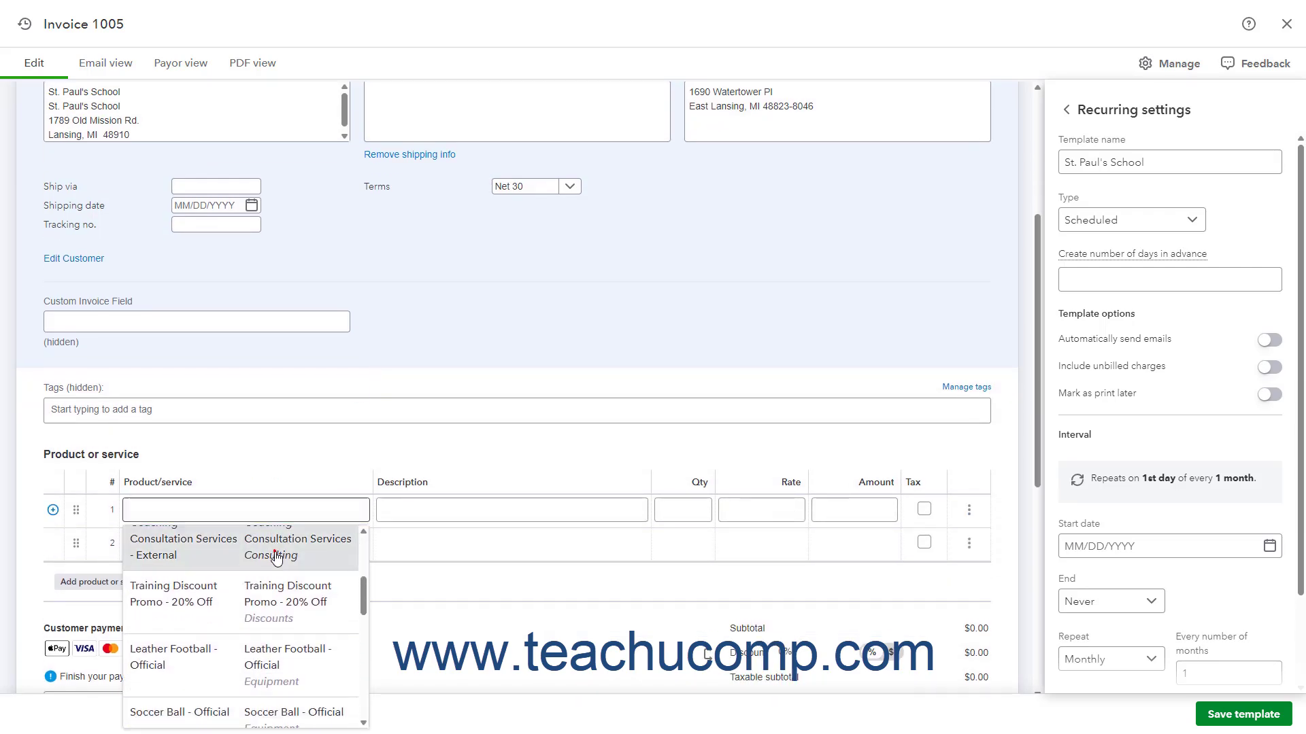
left_click(275, 544)
left_click(683, 515)
scroll(687, 515, "down", 1)
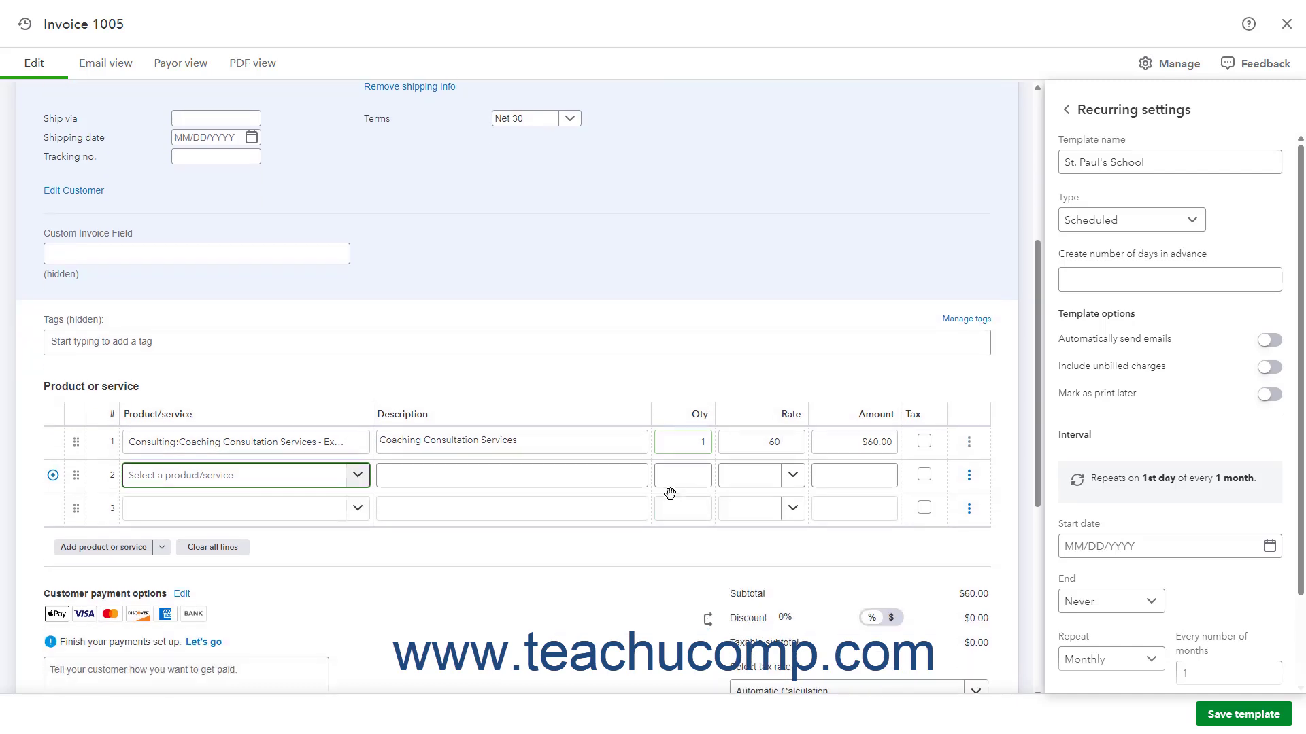
double_click(701, 443)
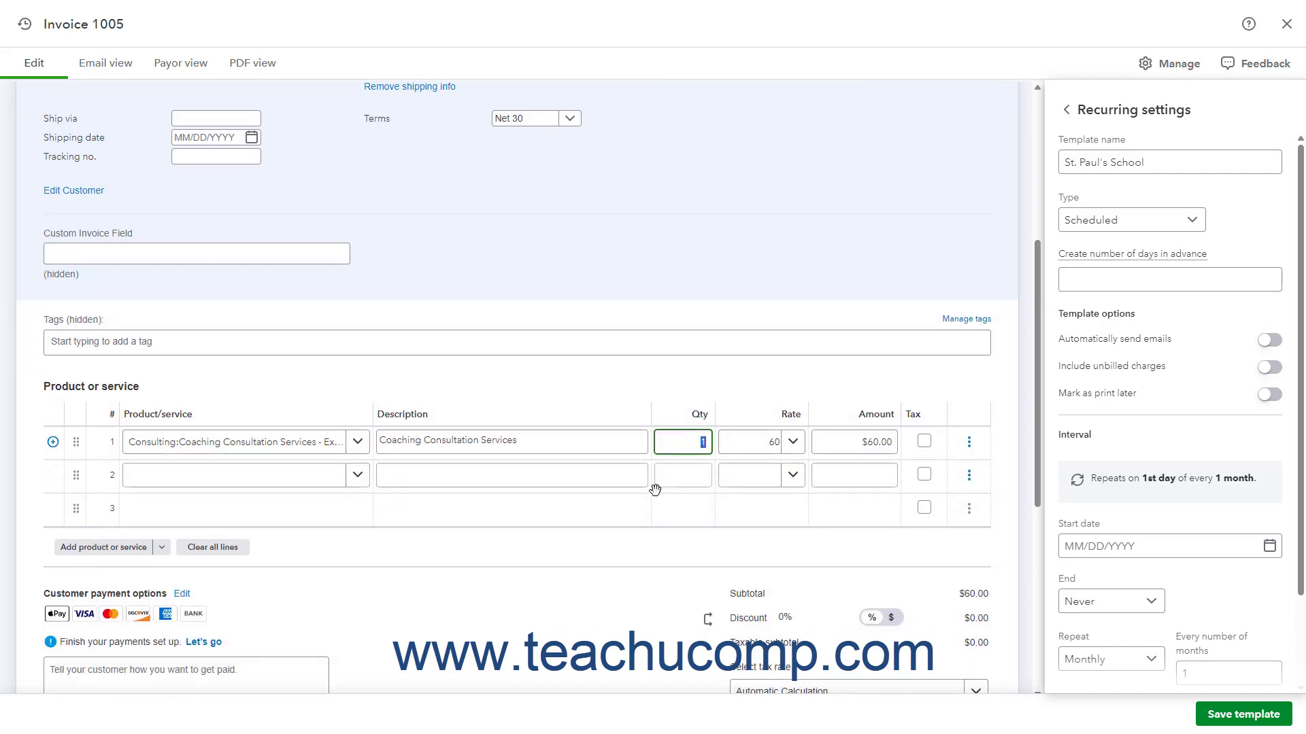
type("8")
key("Tab")
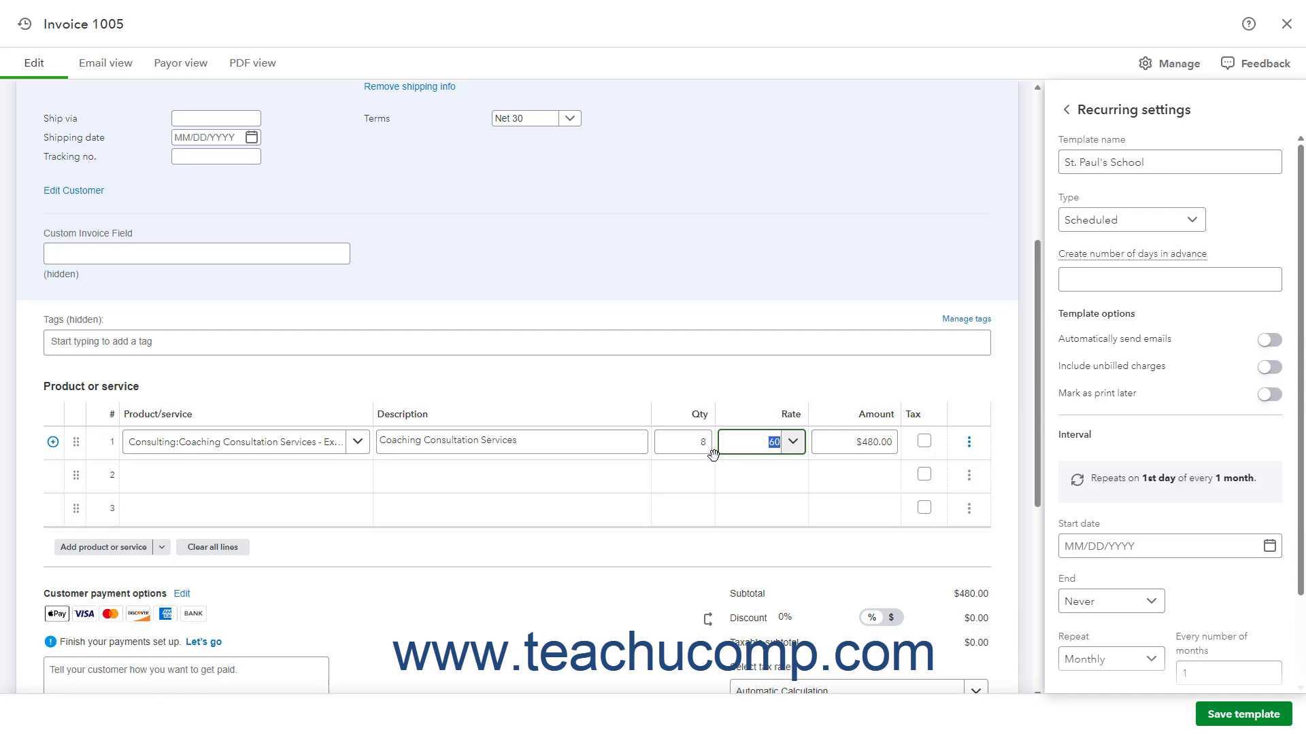
Name the recurring template "St. Paul's School - Monthly Consult" and keep its type as Scheduled.
left_click(1162, 165)
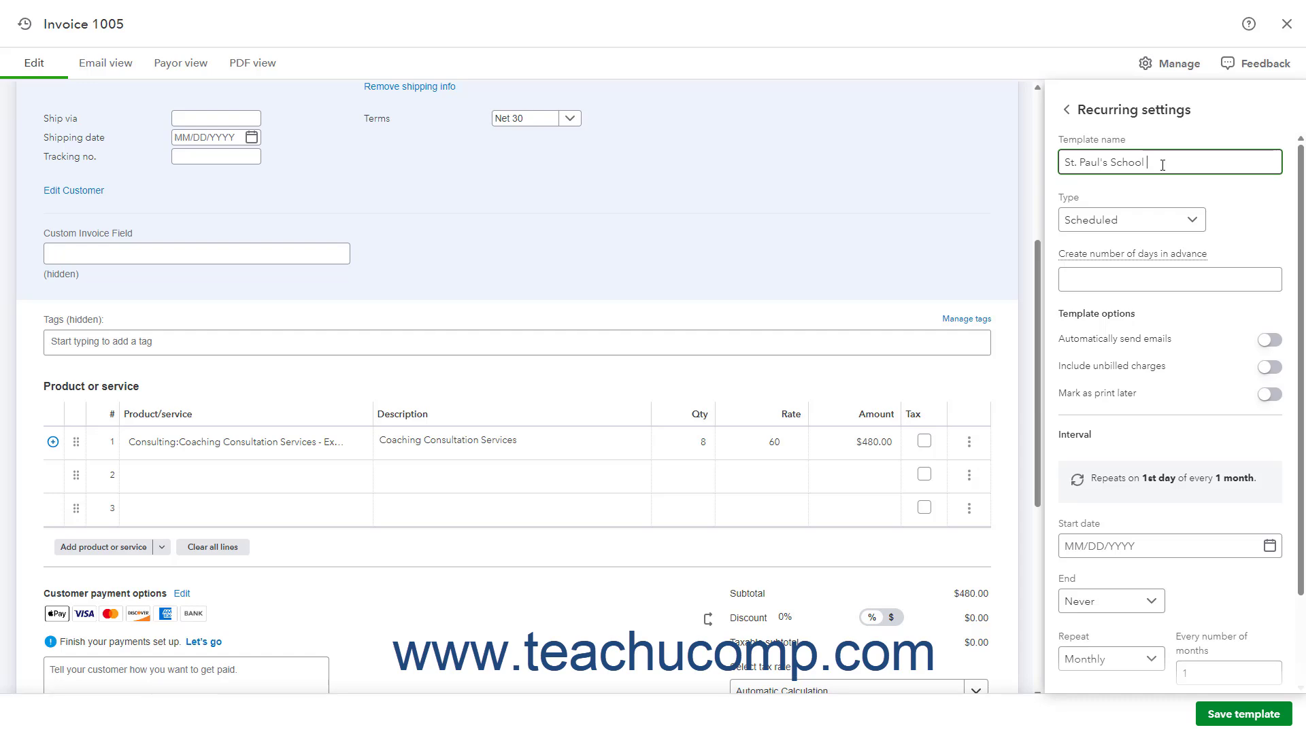
type("- Monthly Consult")
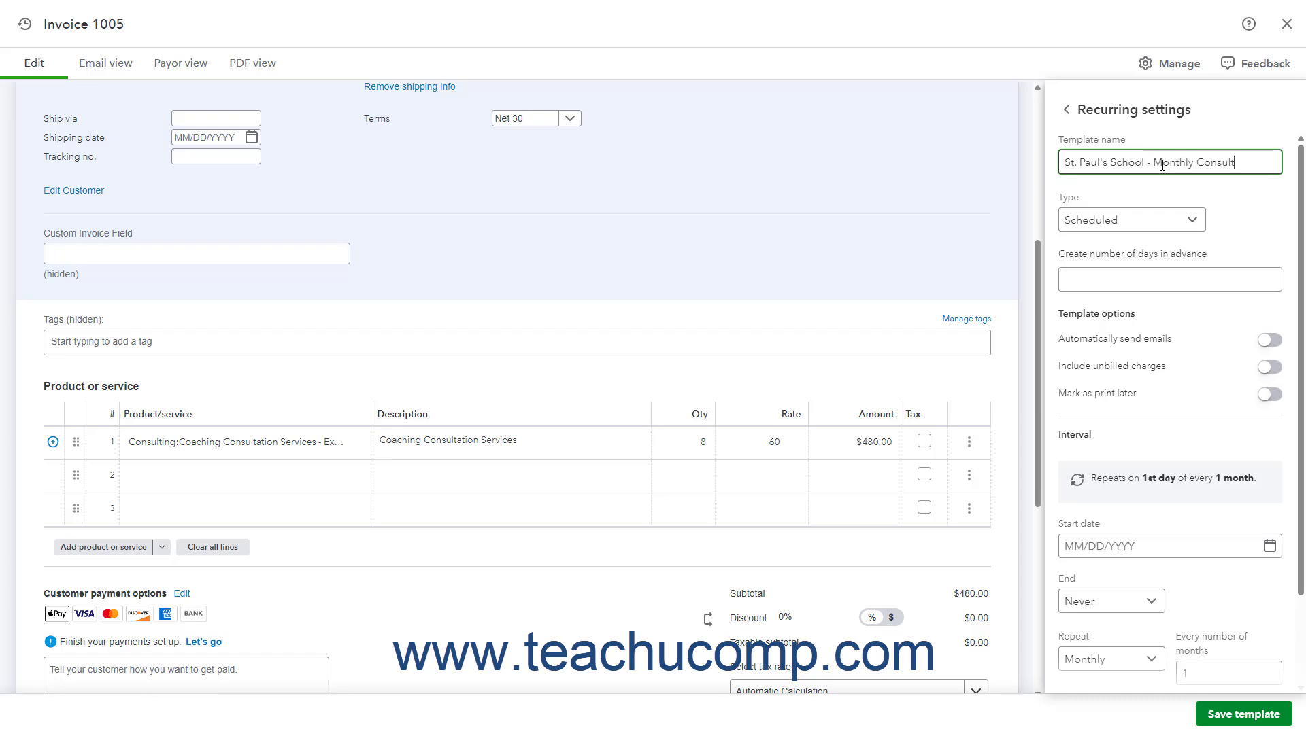
left_click(1168, 228)
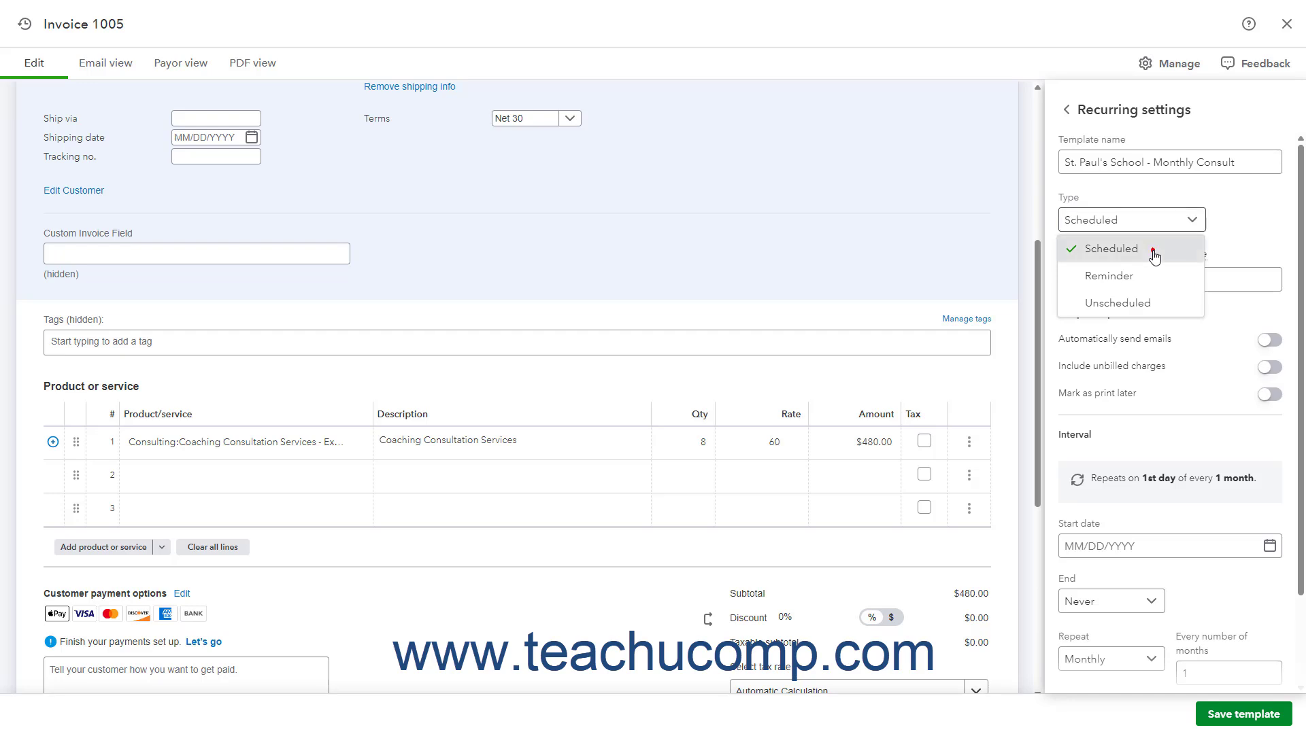
left_click(1154, 256)
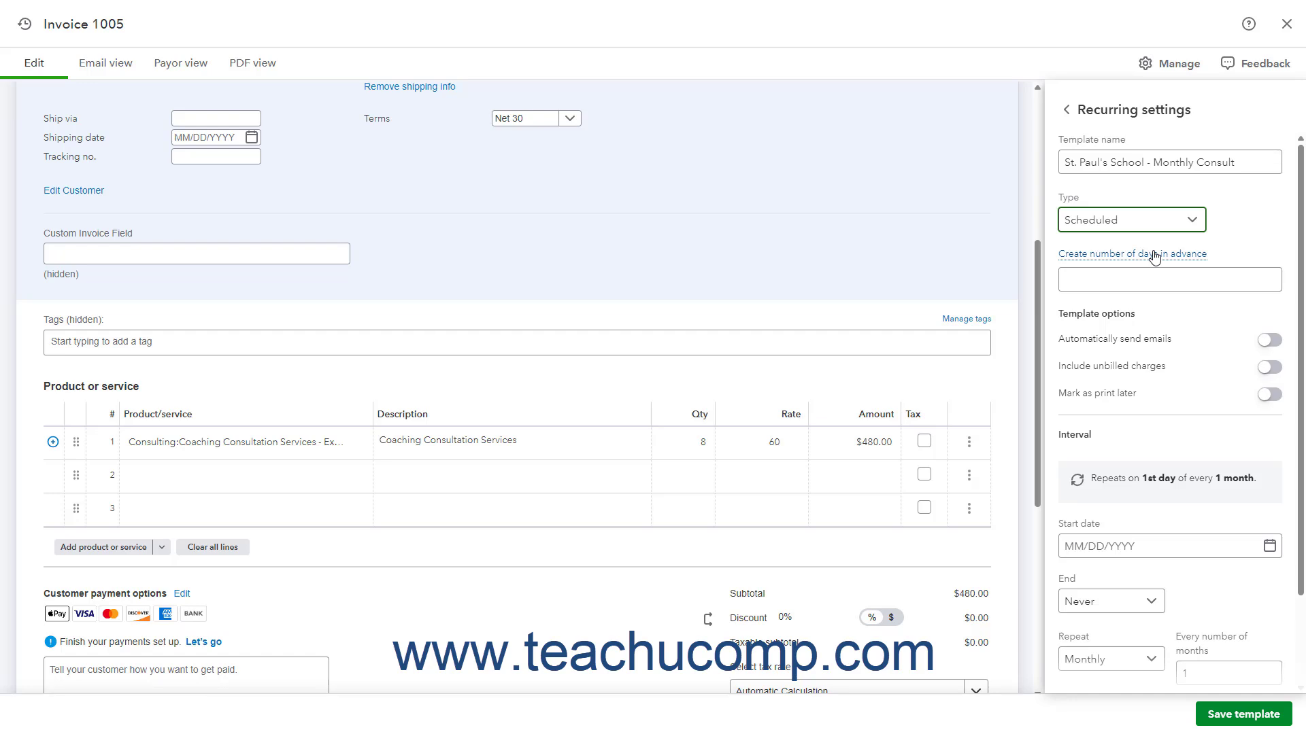
Compare the settings offered by the Scheduled, Reminder and Unscheduled template types, returning the type to Scheduled.
left_click(1116, 437)
left_click(1124, 279)
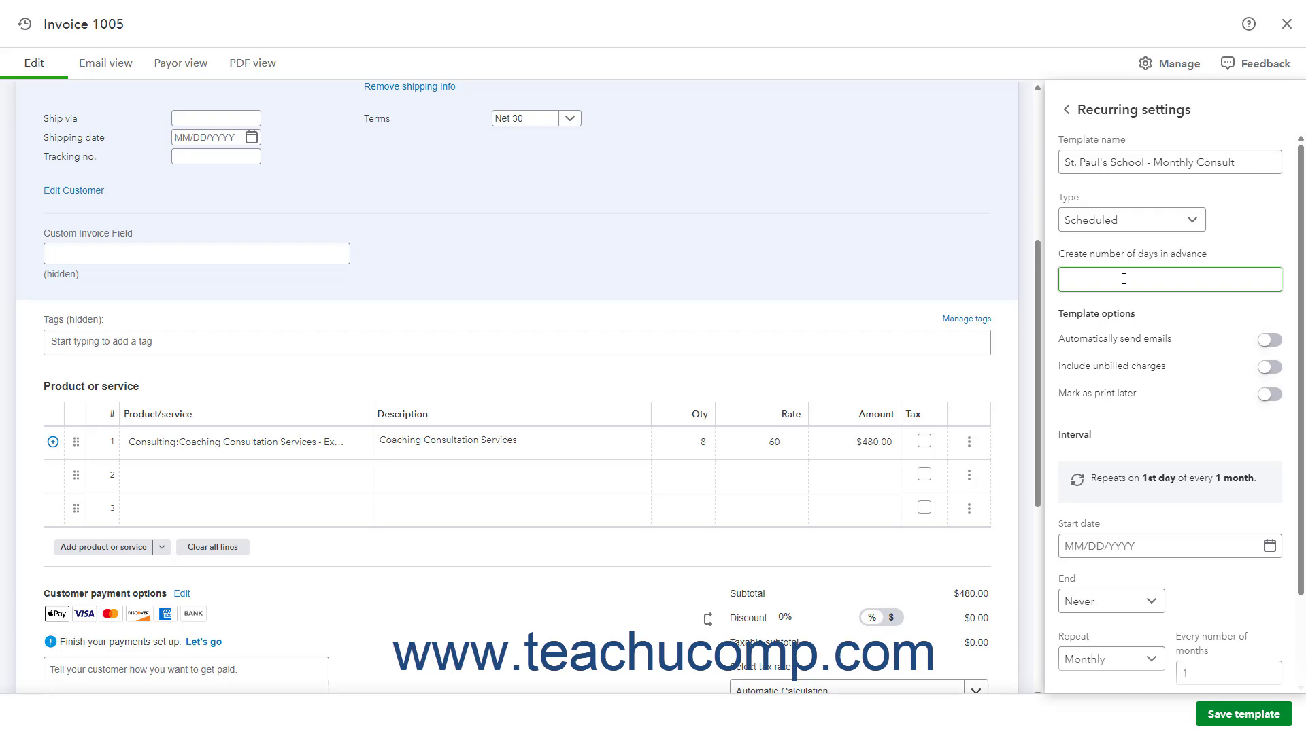
left_click(1124, 279)
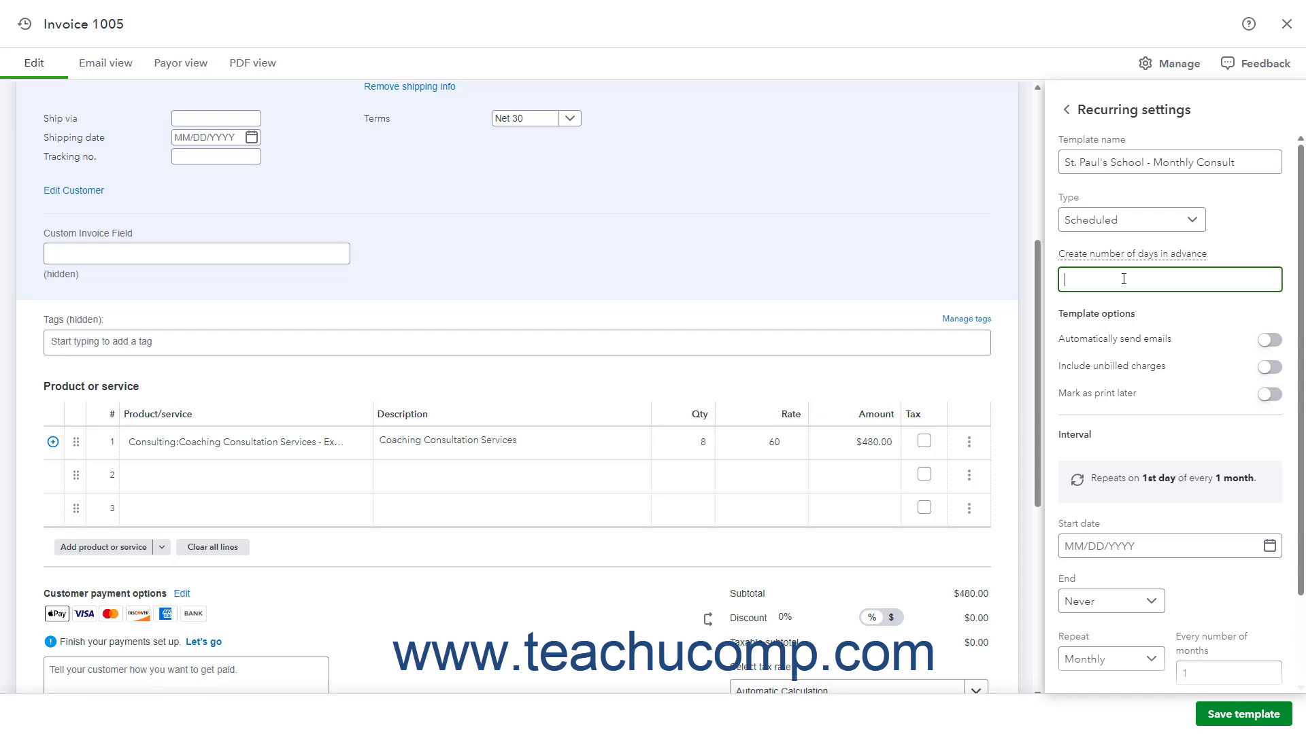
left_click(1164, 219)
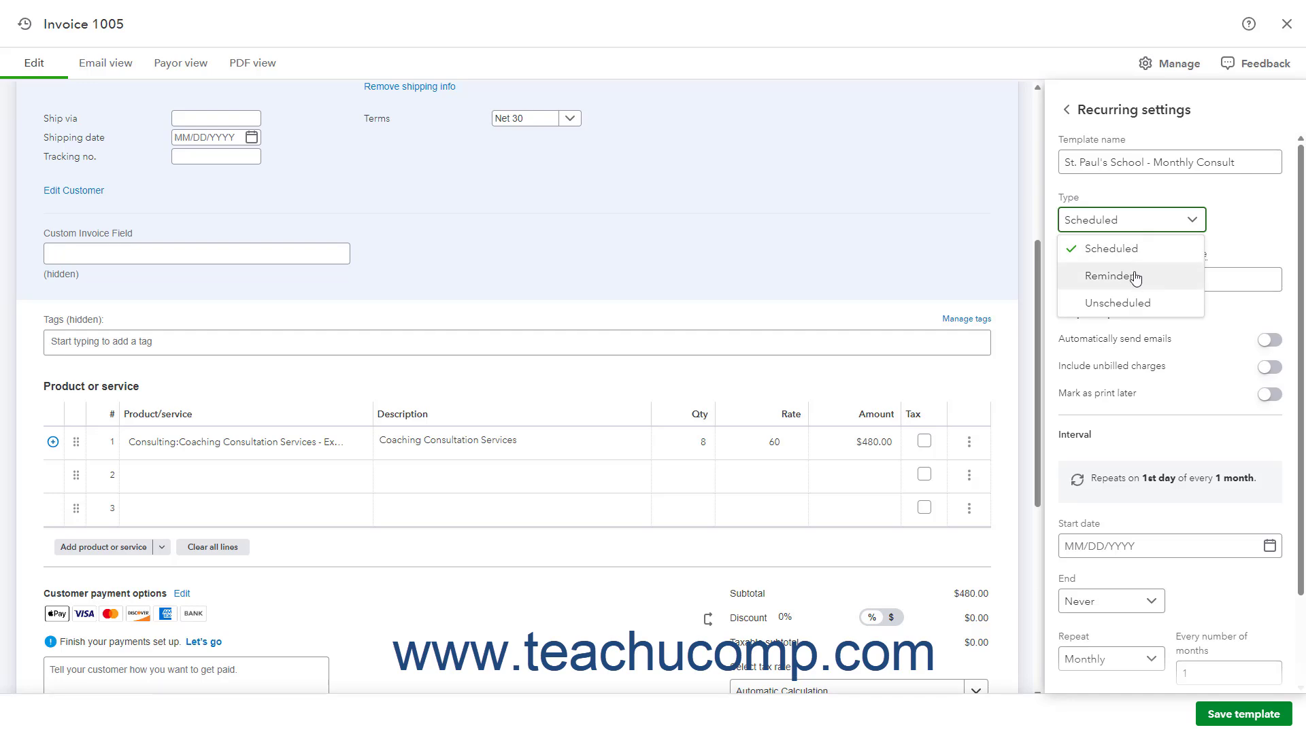
left_click(1134, 277)
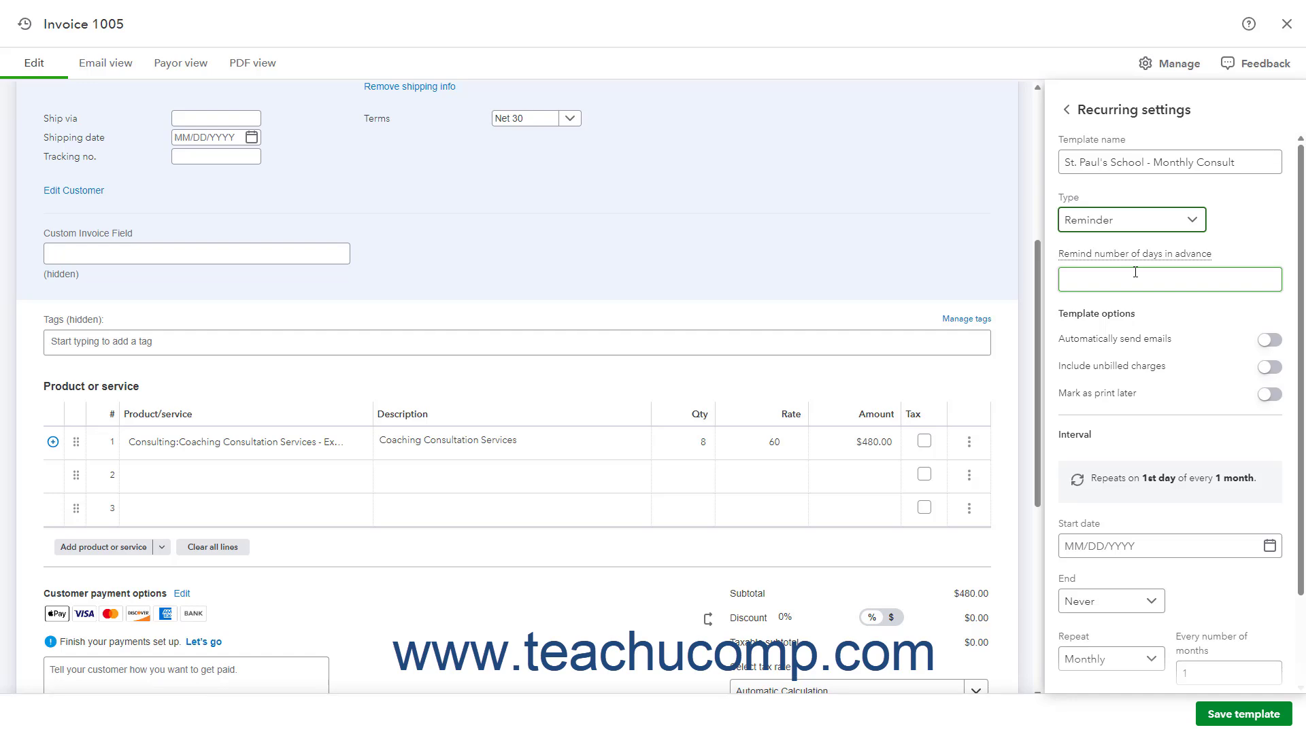
left_click(1134, 273)
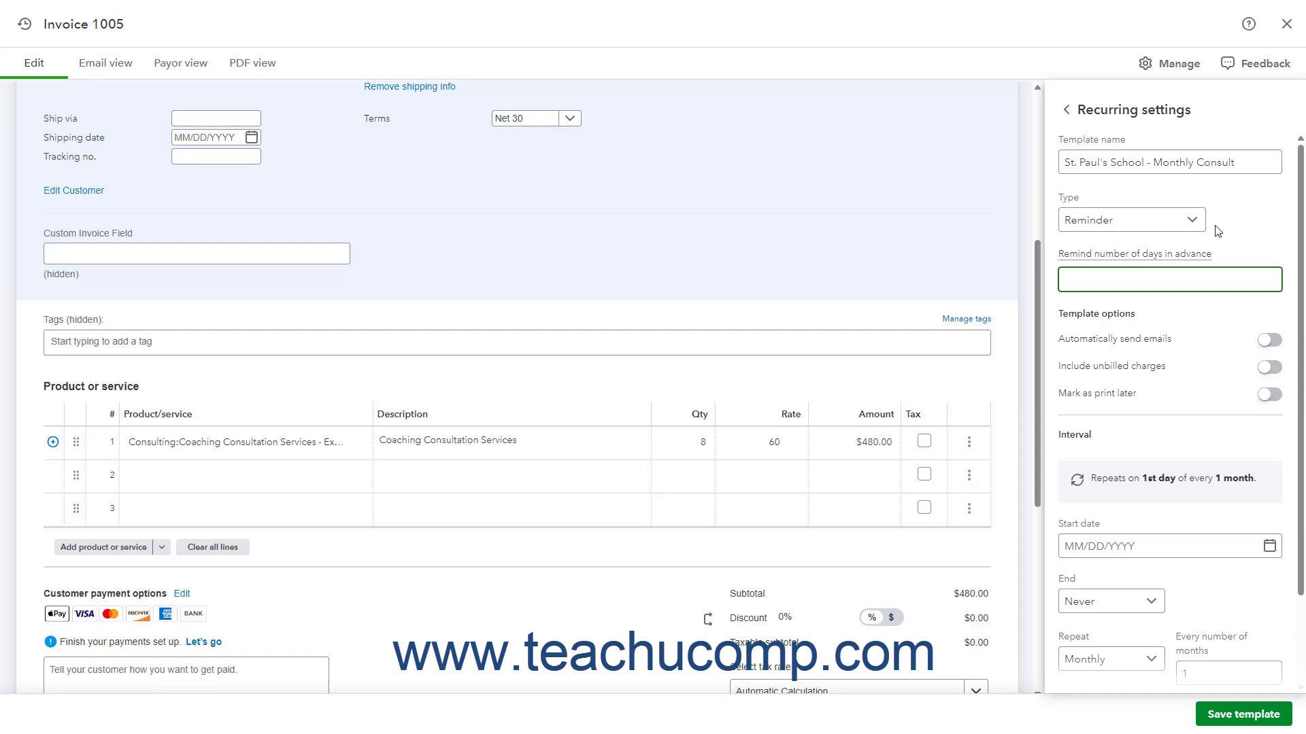
left_click(1190, 222)
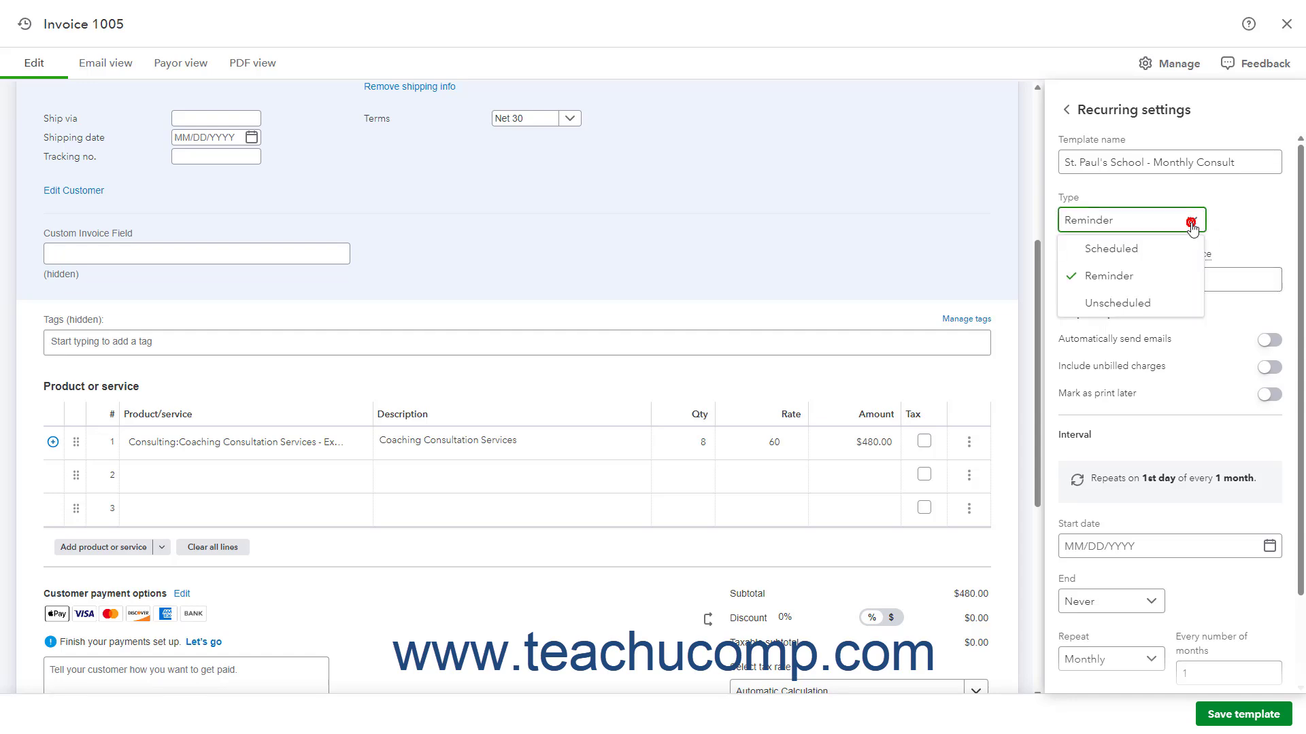
left_click(1148, 305)
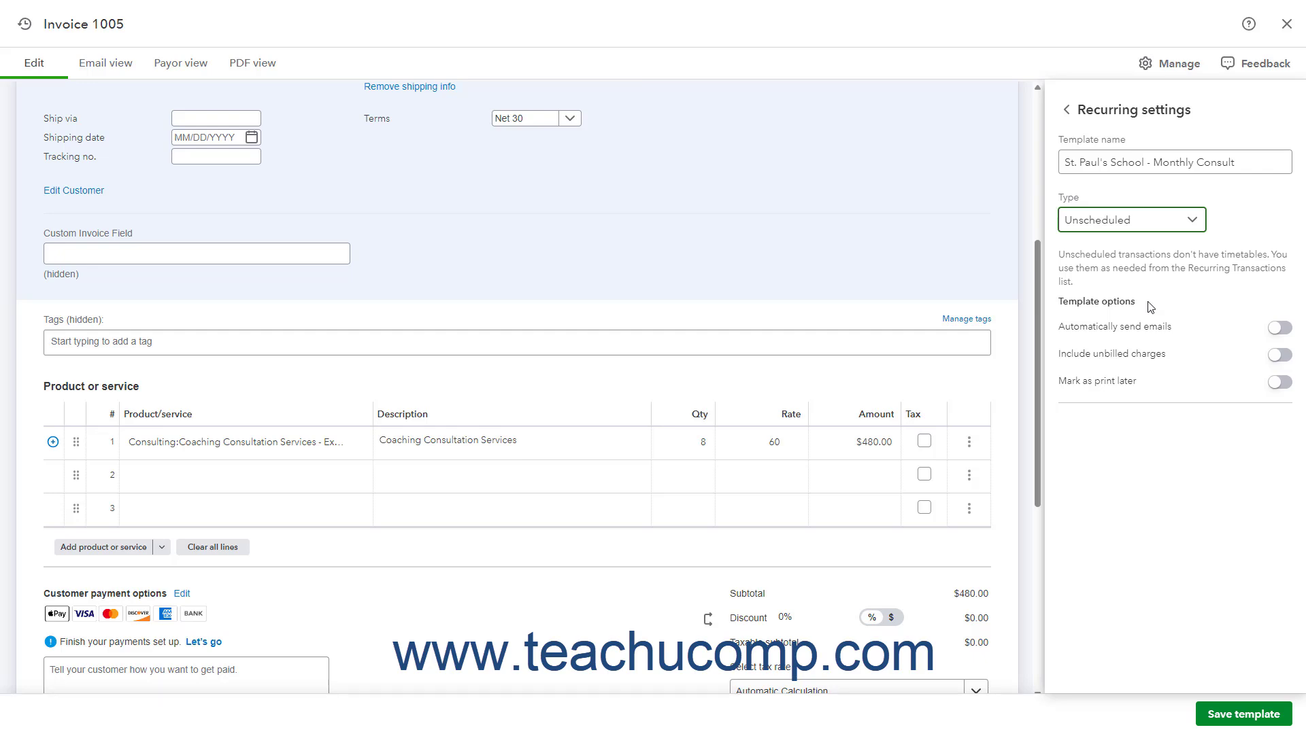
left_click(1160, 225)
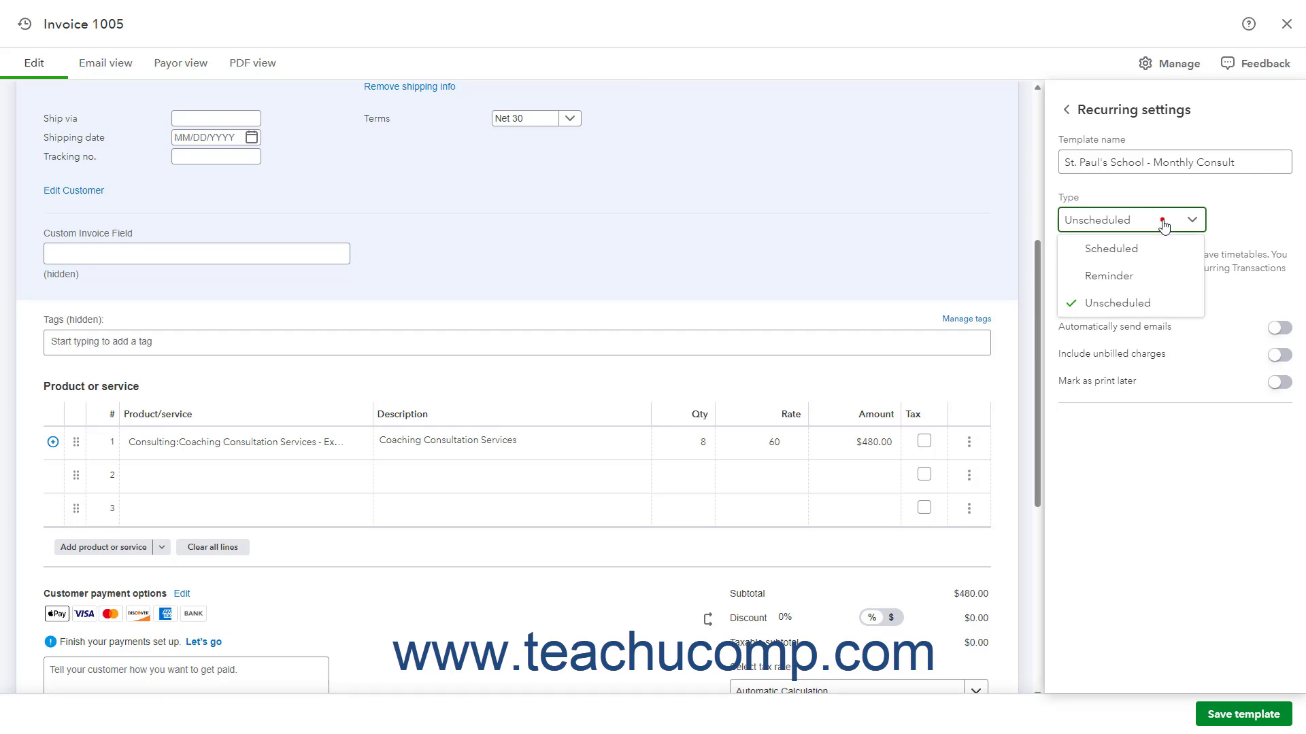
left_click(1147, 262)
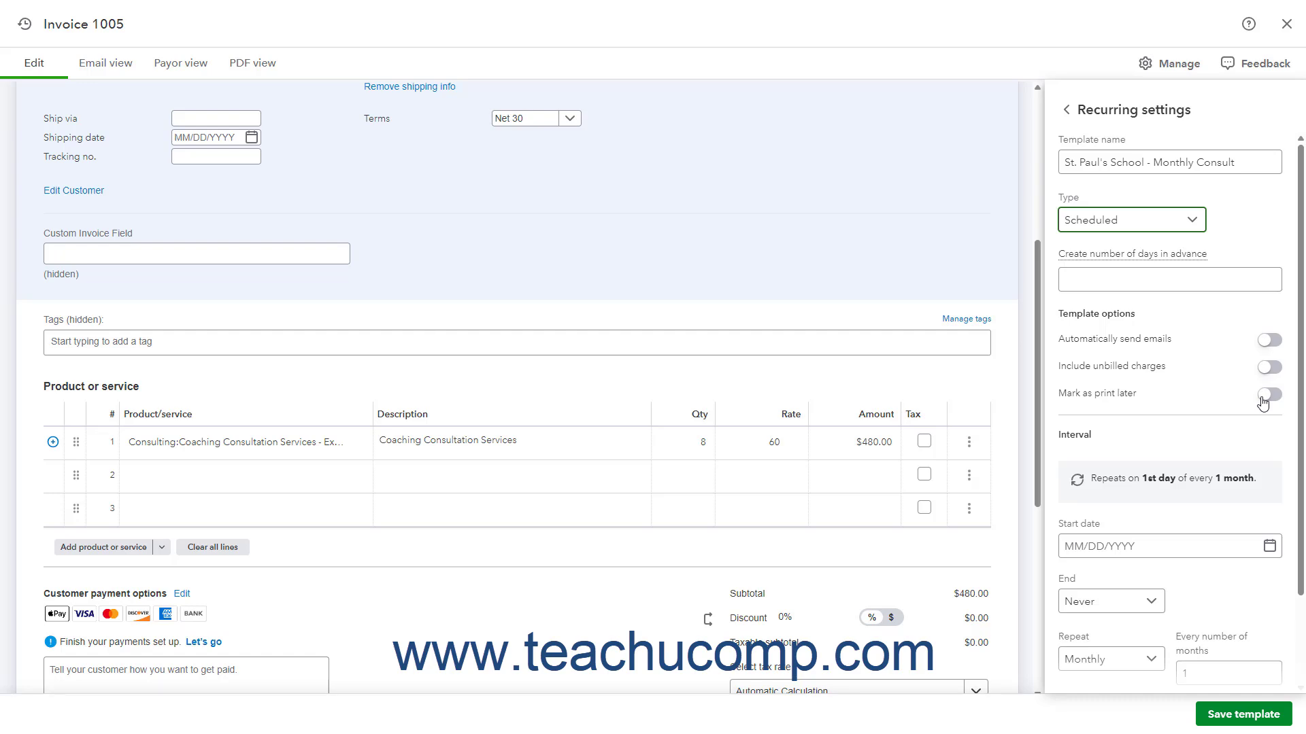
Set the recurring template's start date to 03/06/2025.
left_click(1111, 443)
left_click(1270, 548)
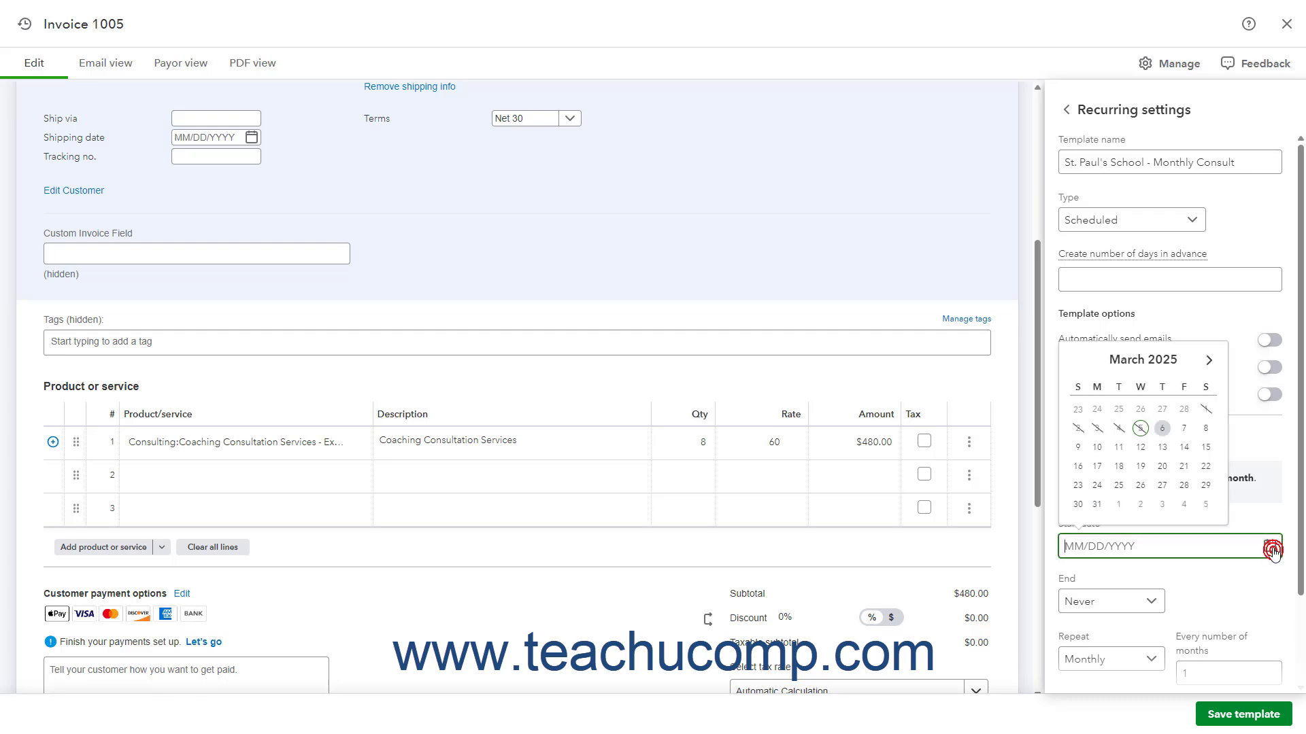
left_click(1162, 428)
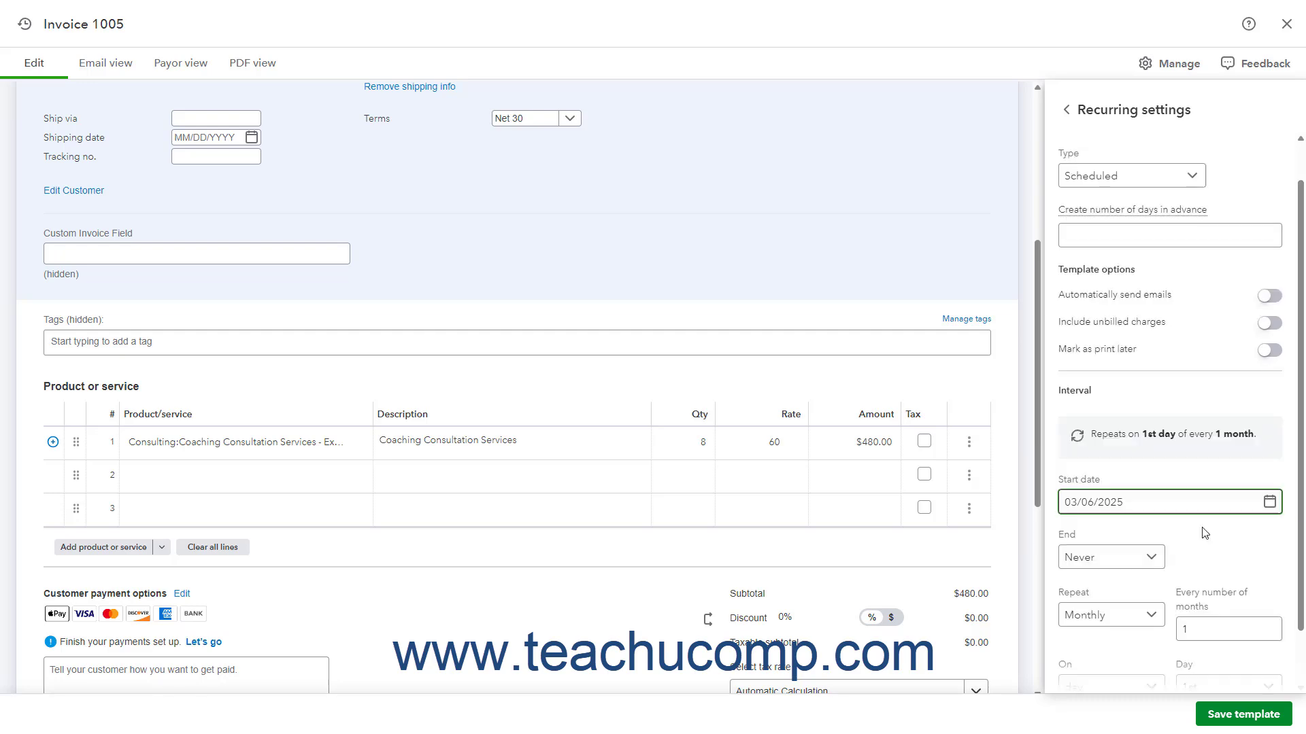
Set the recurring invoice to end after 12 occurrences.
scroll(1205, 533, "down", 1)
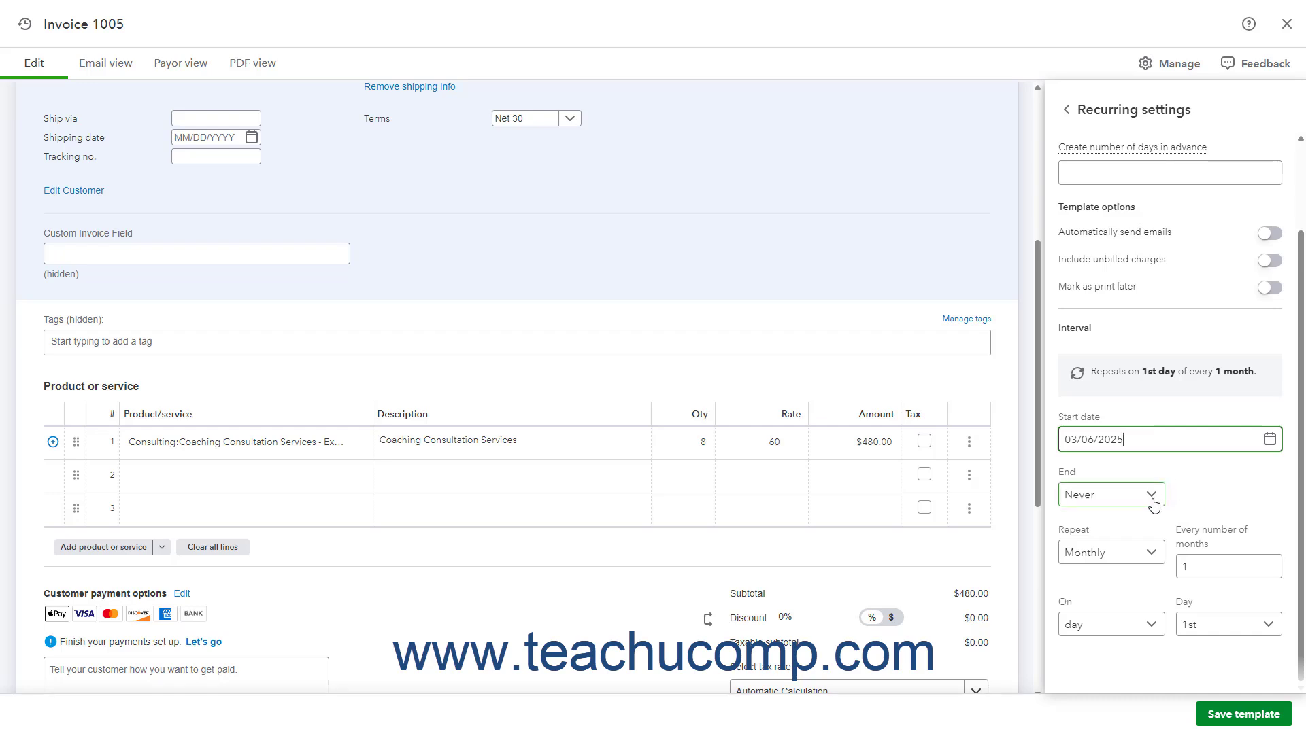
left_click(1154, 503)
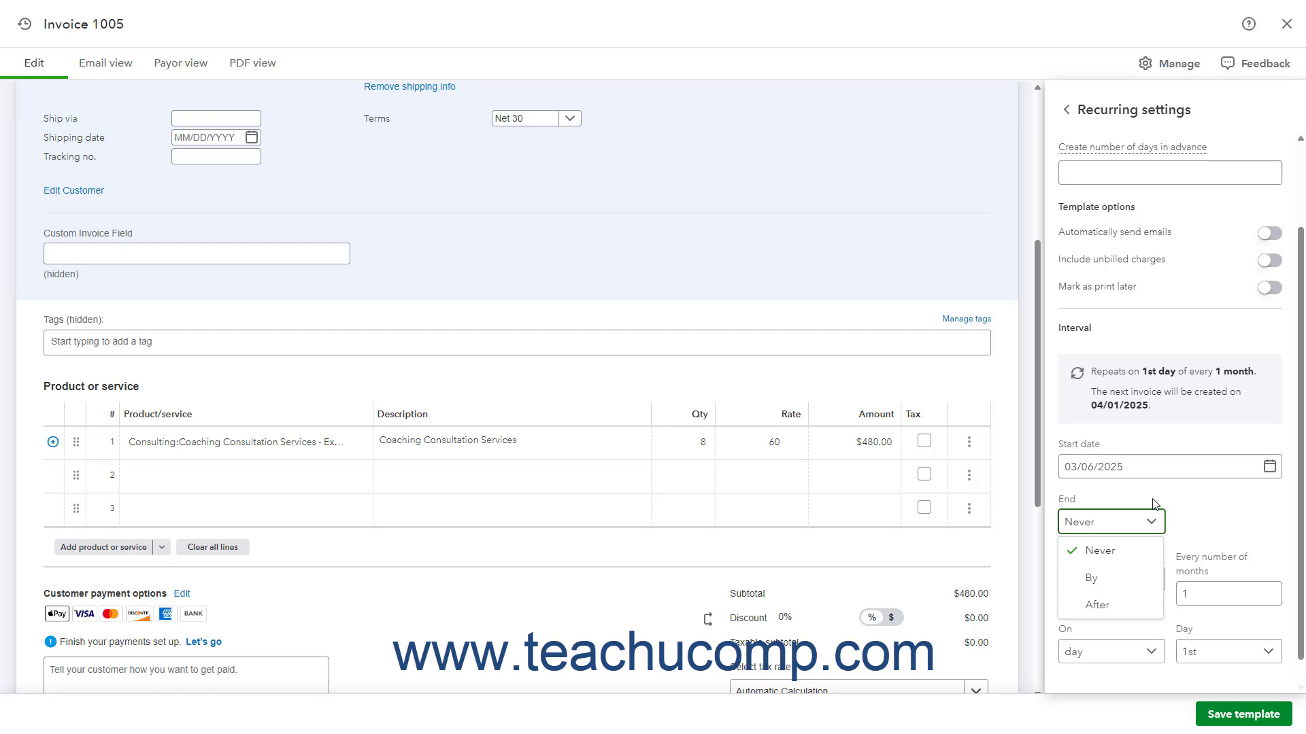
left_click(1126, 607)
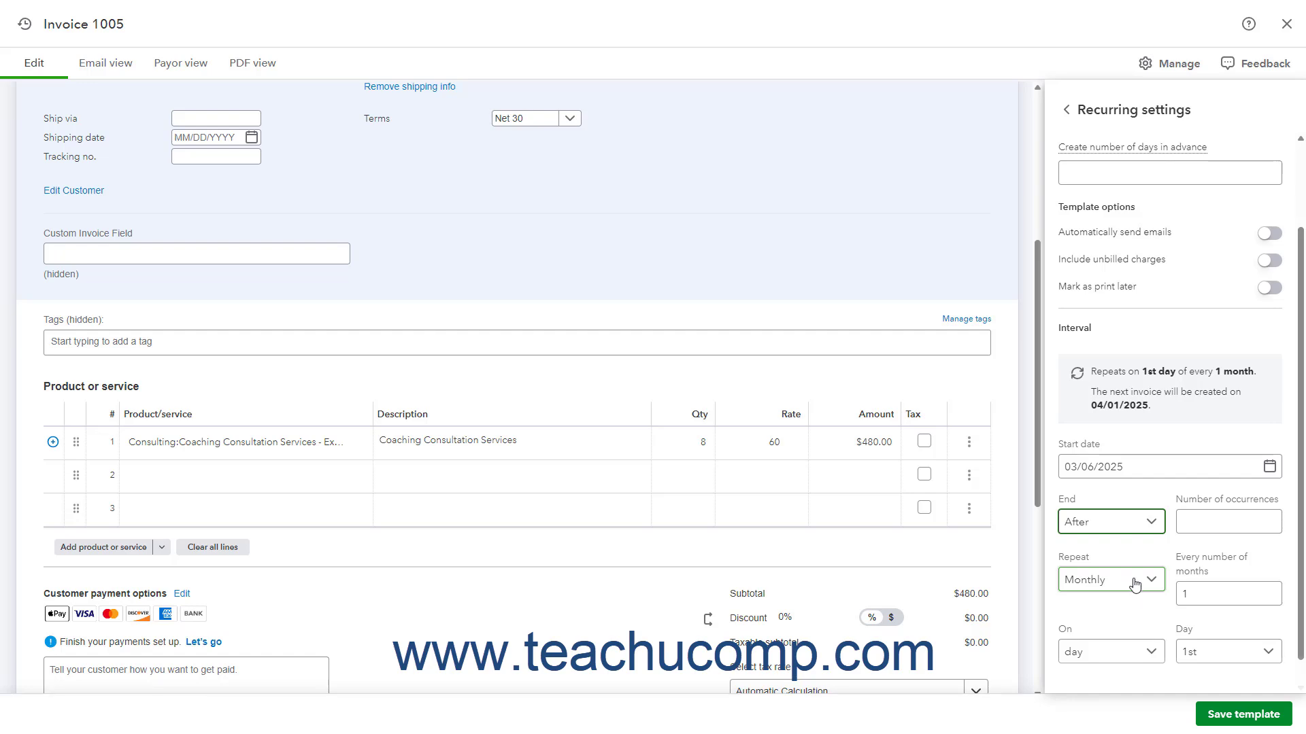
left_click(1201, 528)
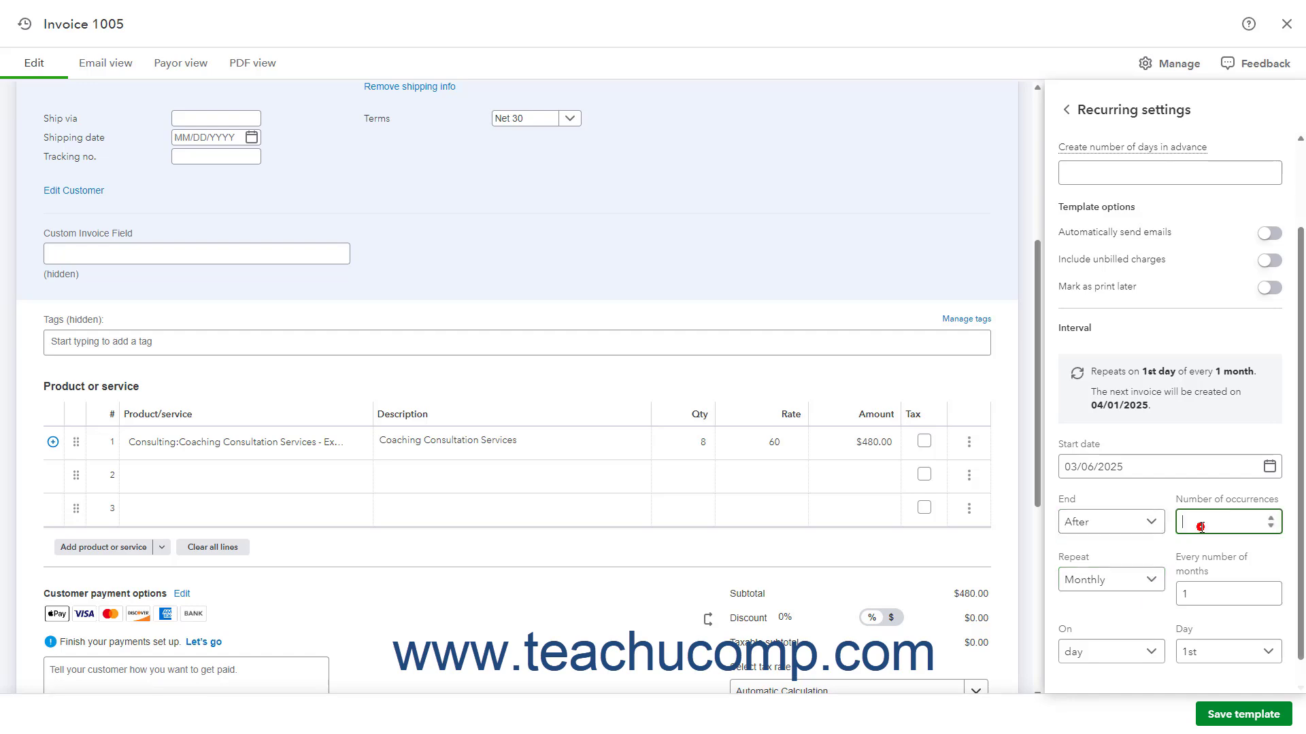
type("12")
Set the invoice to repeat monthly, every 1 month on the 6th day, and save the template.
left_click(1155, 580)
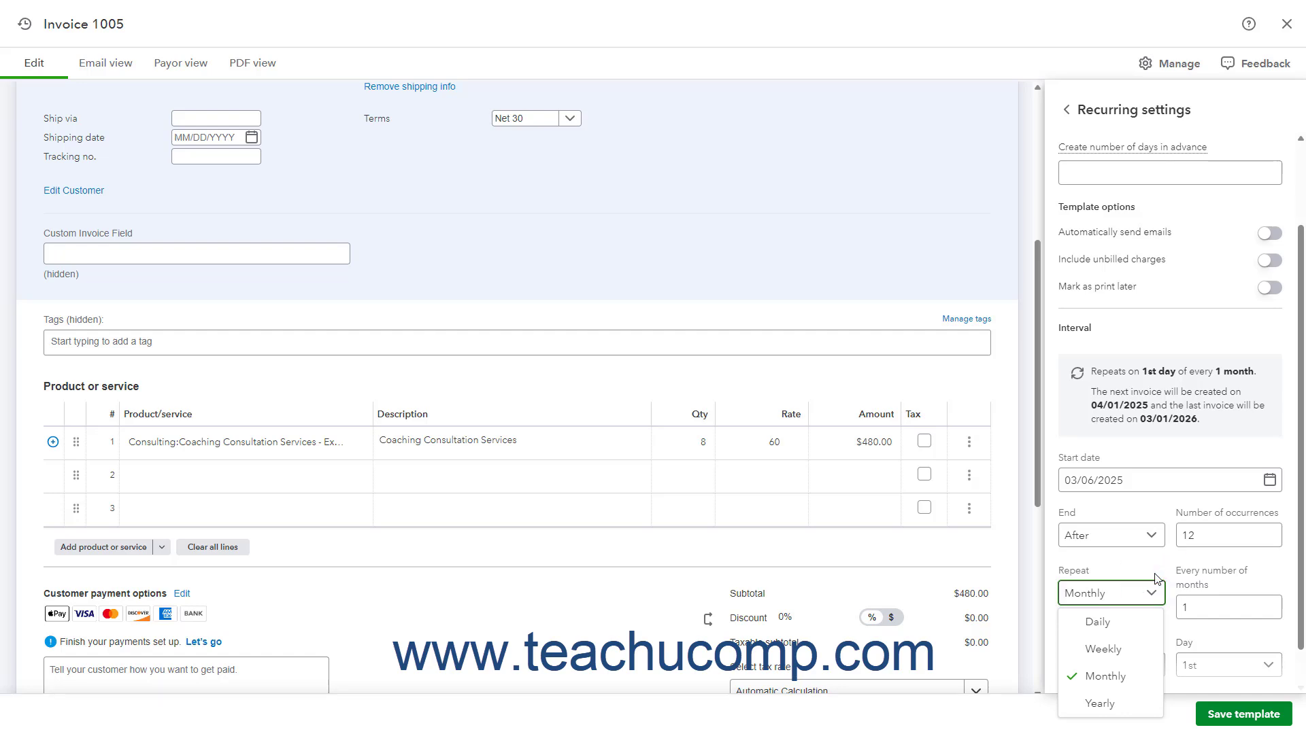
left_click(1128, 676)
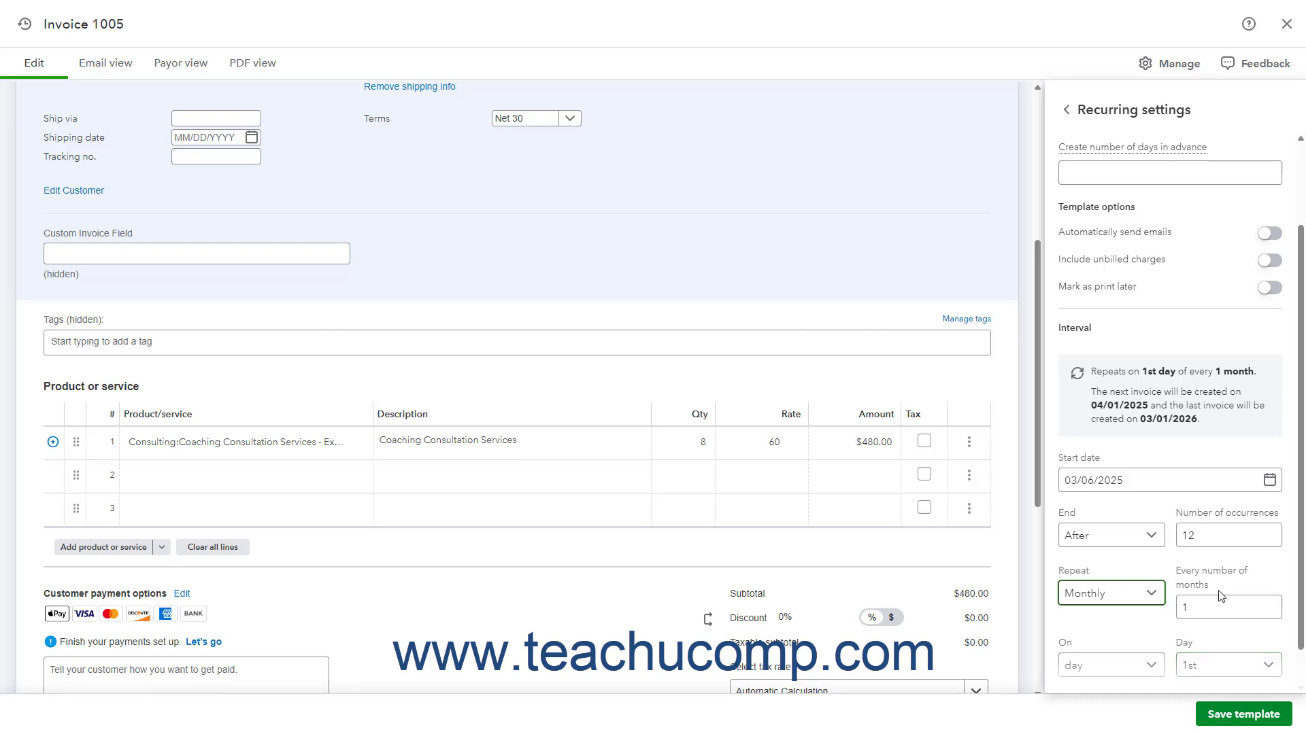
scroll(1217, 605, "down", 1)
left_click(1214, 566)
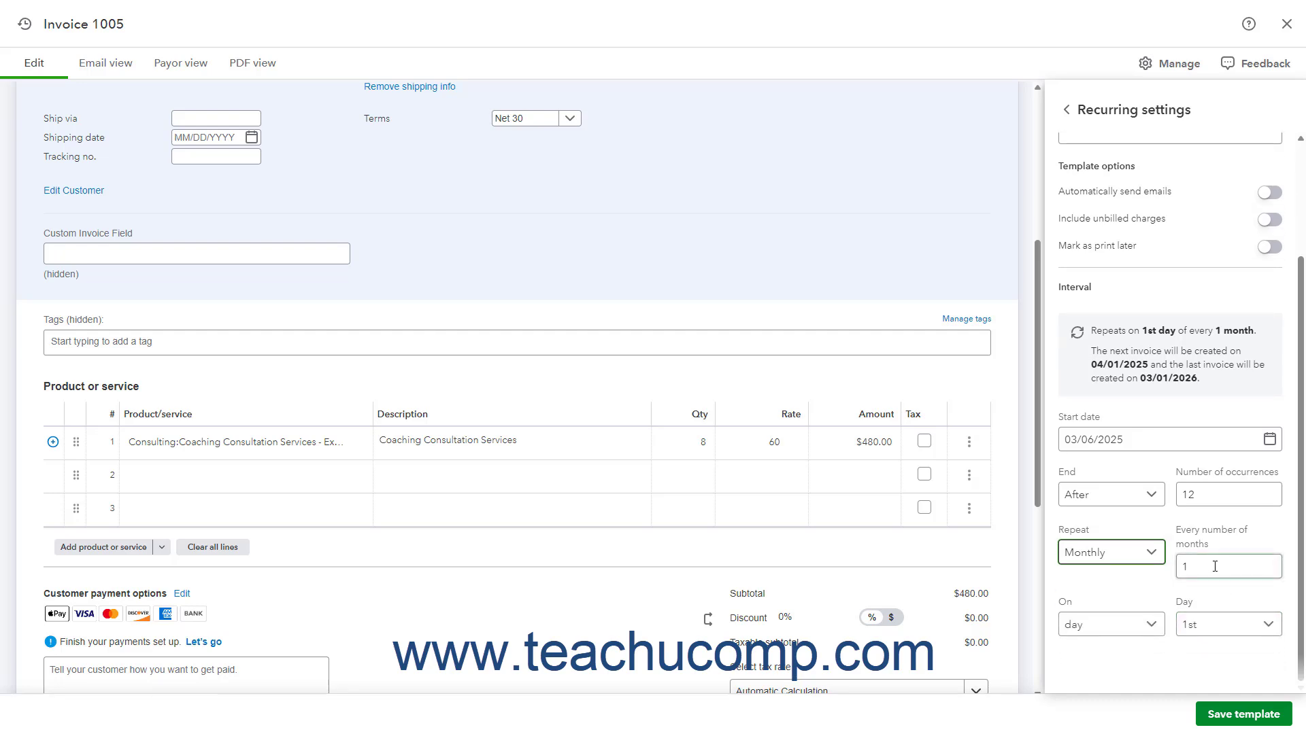
left_click(1156, 627)
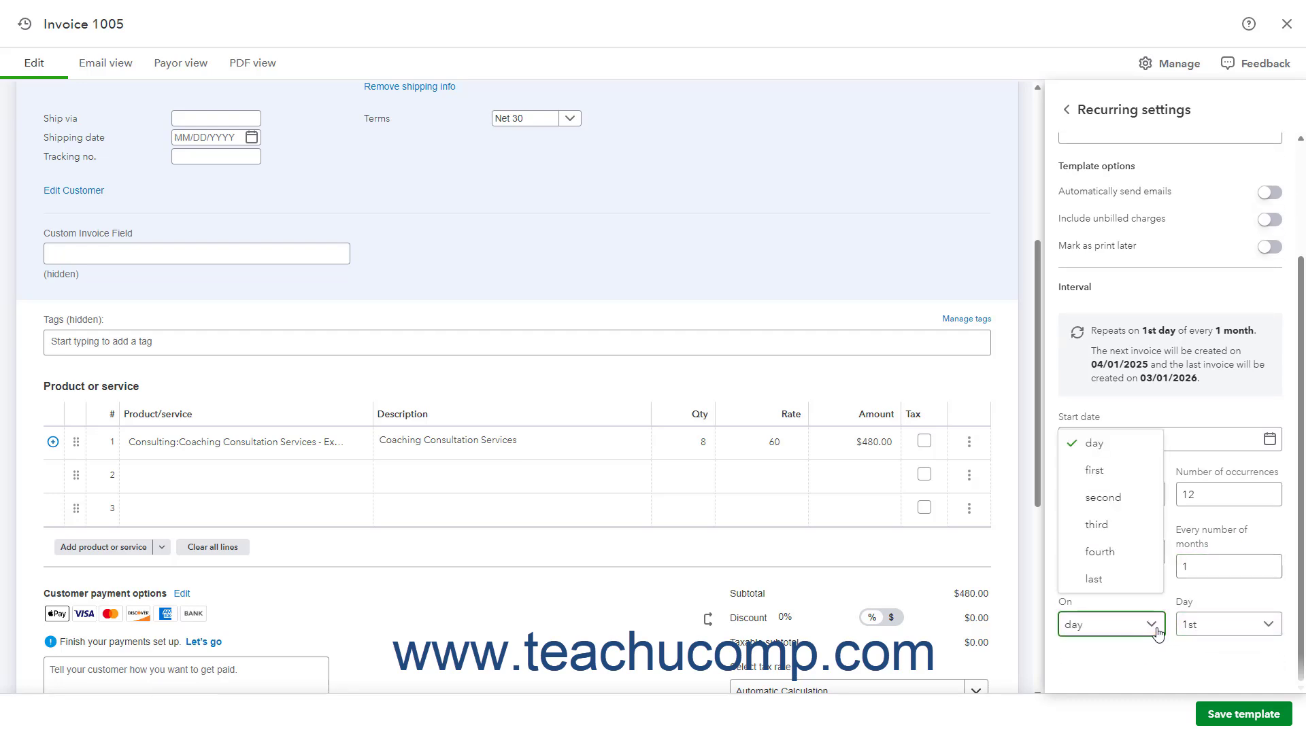
left_click(1156, 627)
left_click(1222, 631)
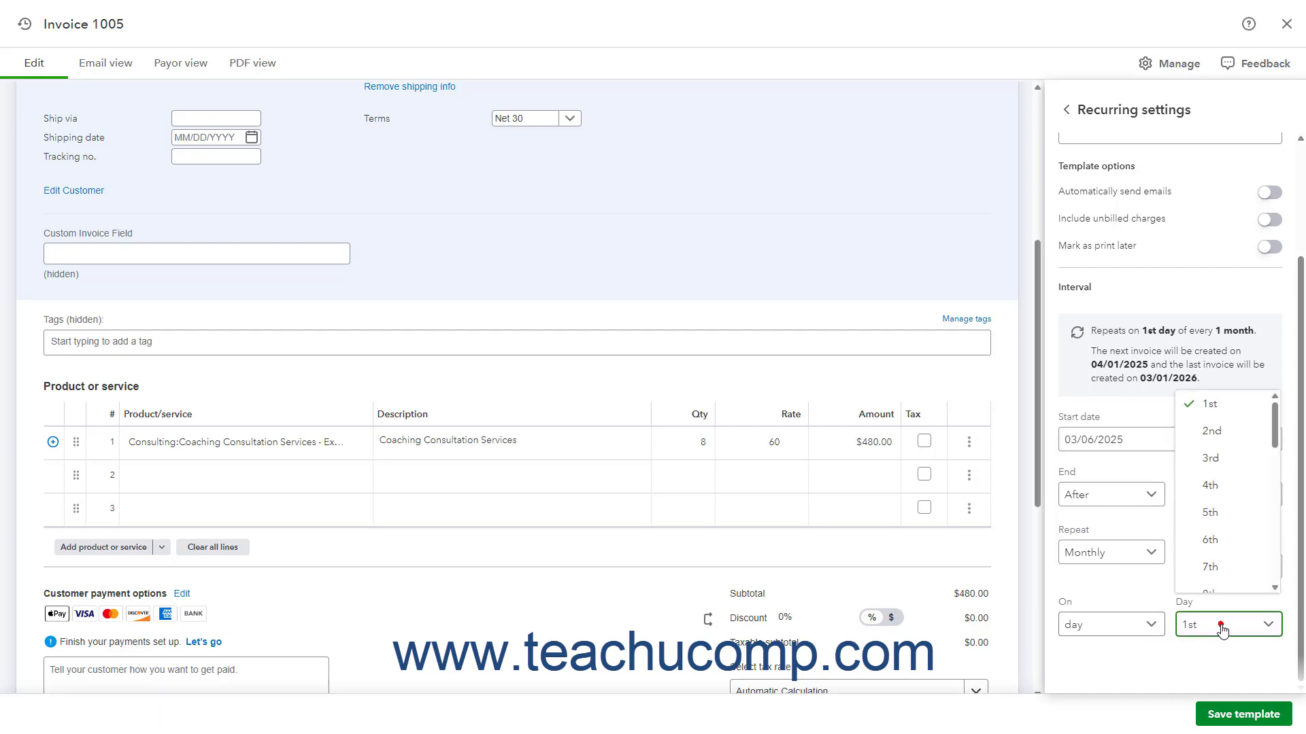
left_click(1228, 540)
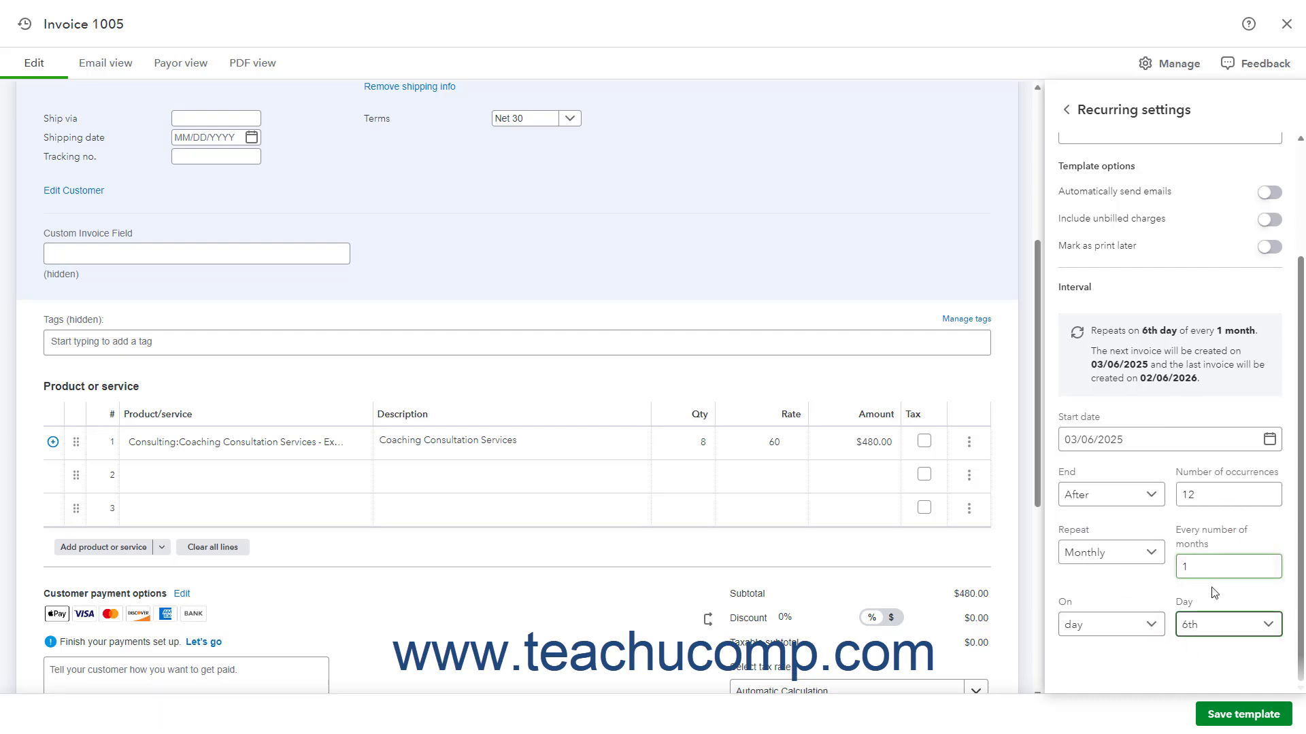
left_click(1232, 721)
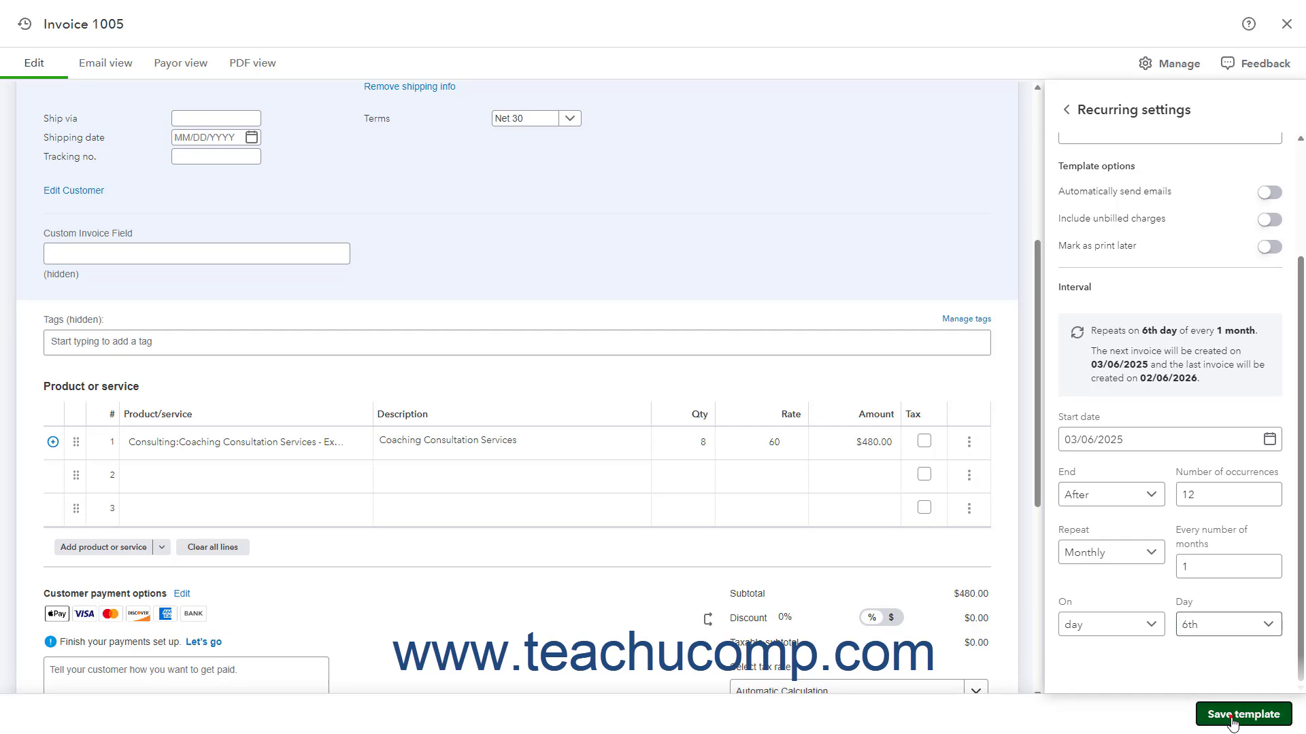